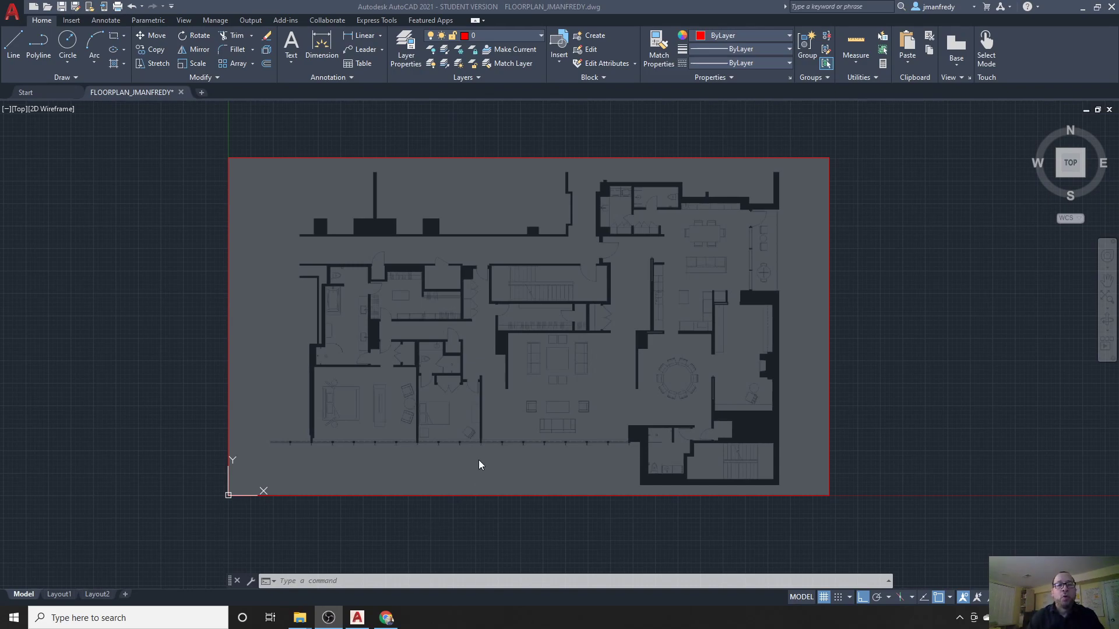
- Pan the view down and left to frame the plan's right side, briefly selecting the image
mouse_move(484, 307)
middle_down()
mouse_move(497, 349)
mouse_move(470, 349)
middle_up()
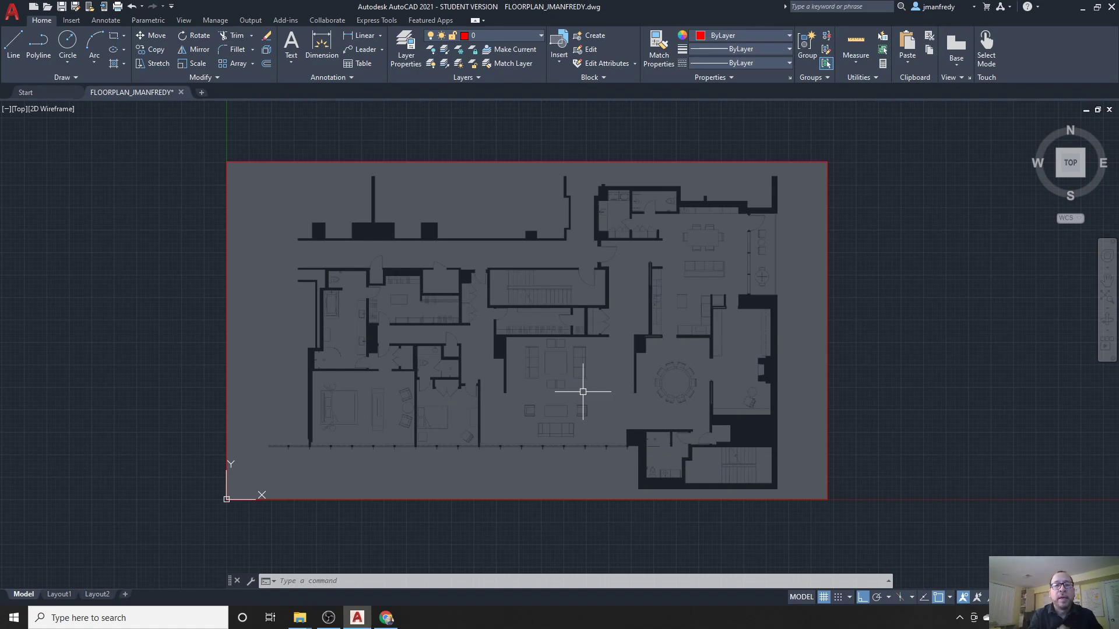
middle_drag(890, 245, 841, 268)
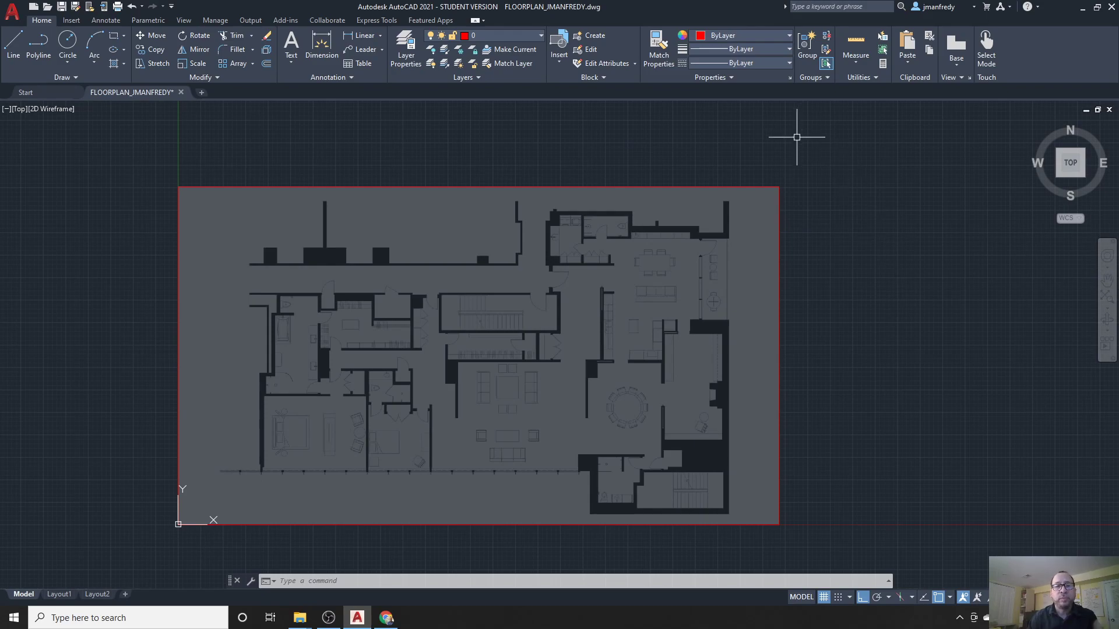
click(740, 184)
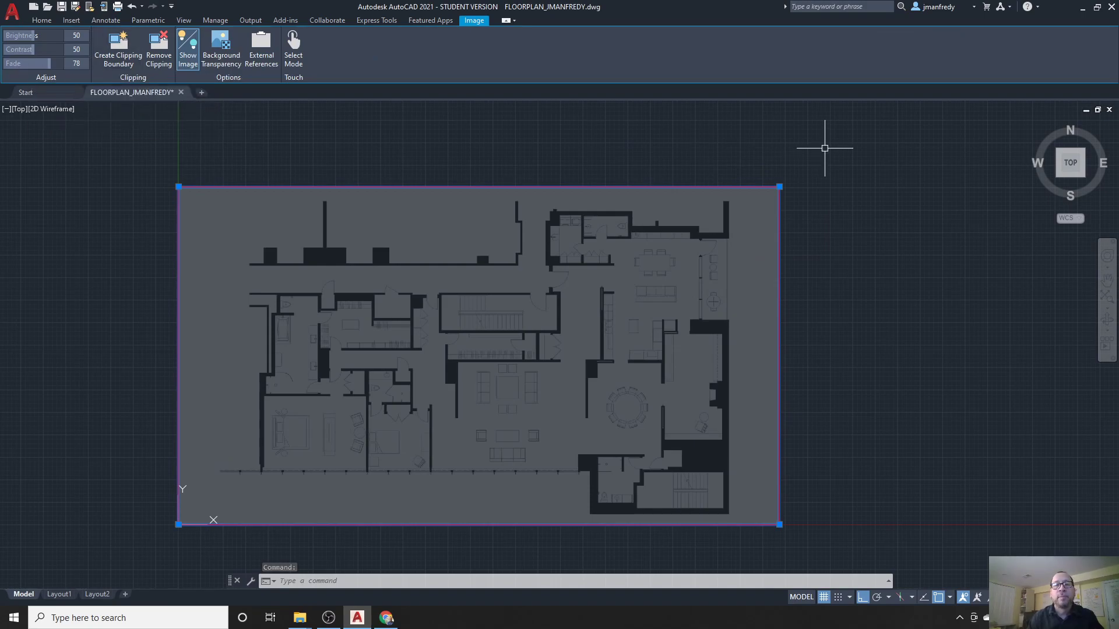
key(Escape)
key(Escape)
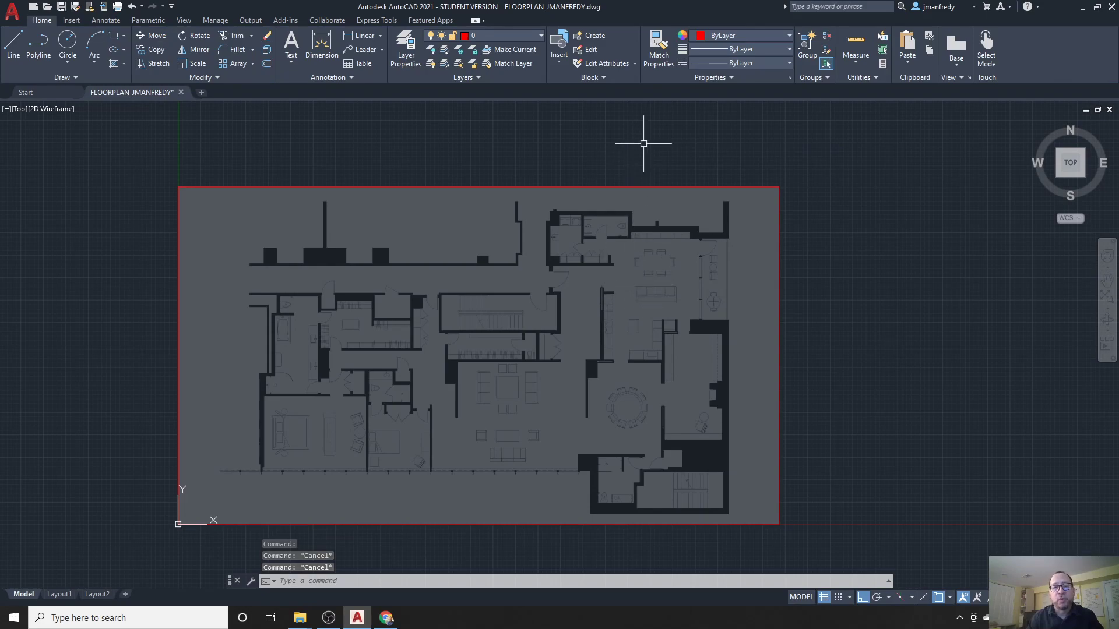
- Draw a red line with L, starting just above the plan's top edge
text(l)
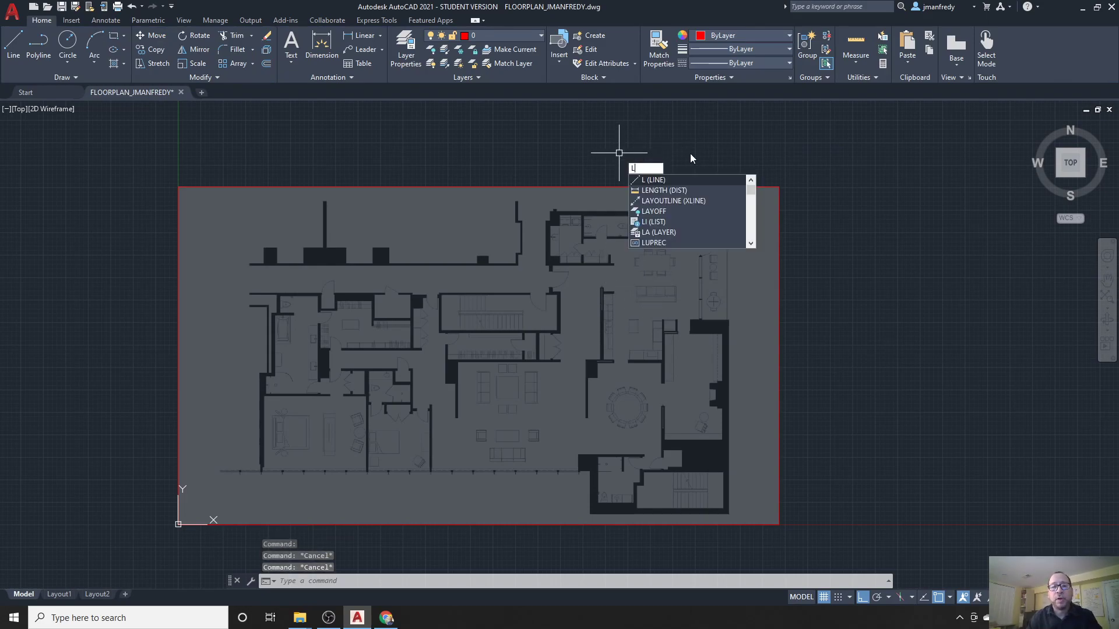
key(Return)
click(696, 142)
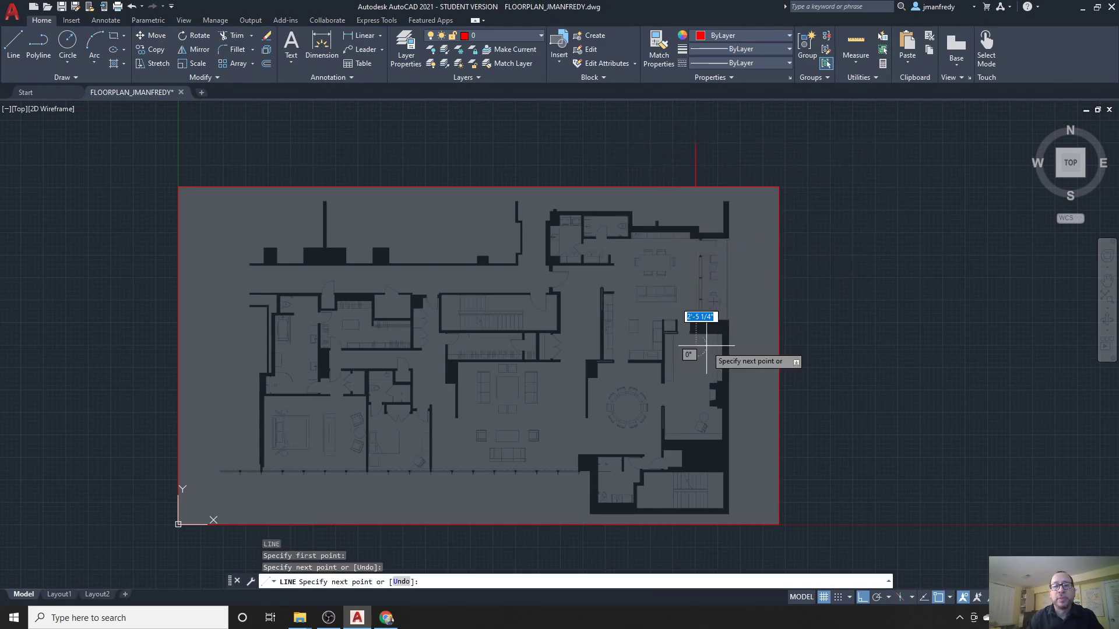
key(Escape)
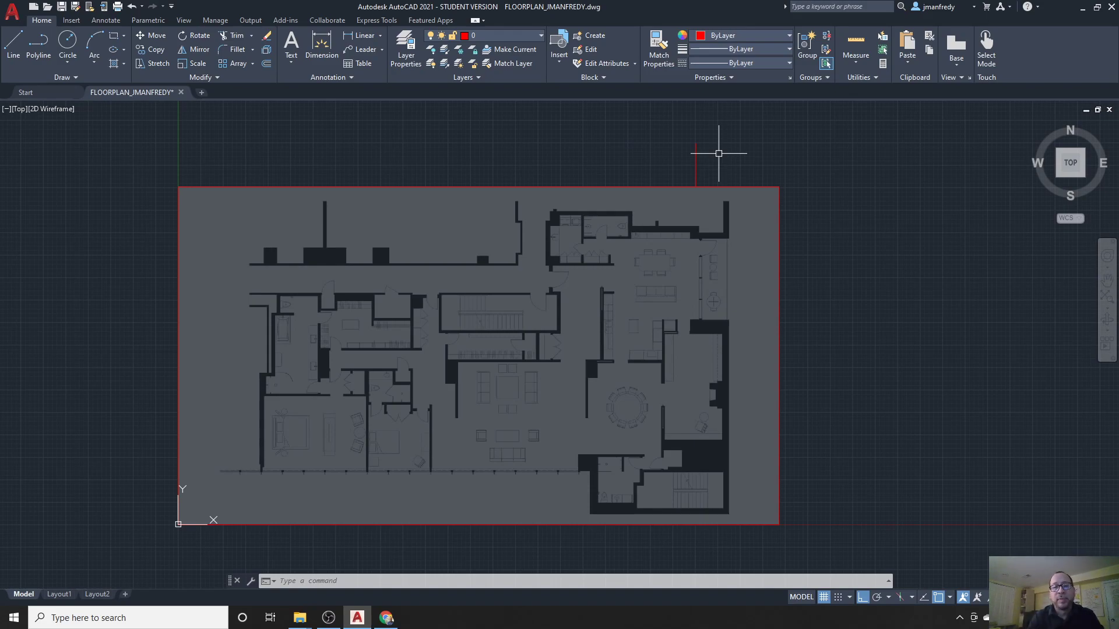
- Select the red vertical line above the plan and delete it
click(696, 158)
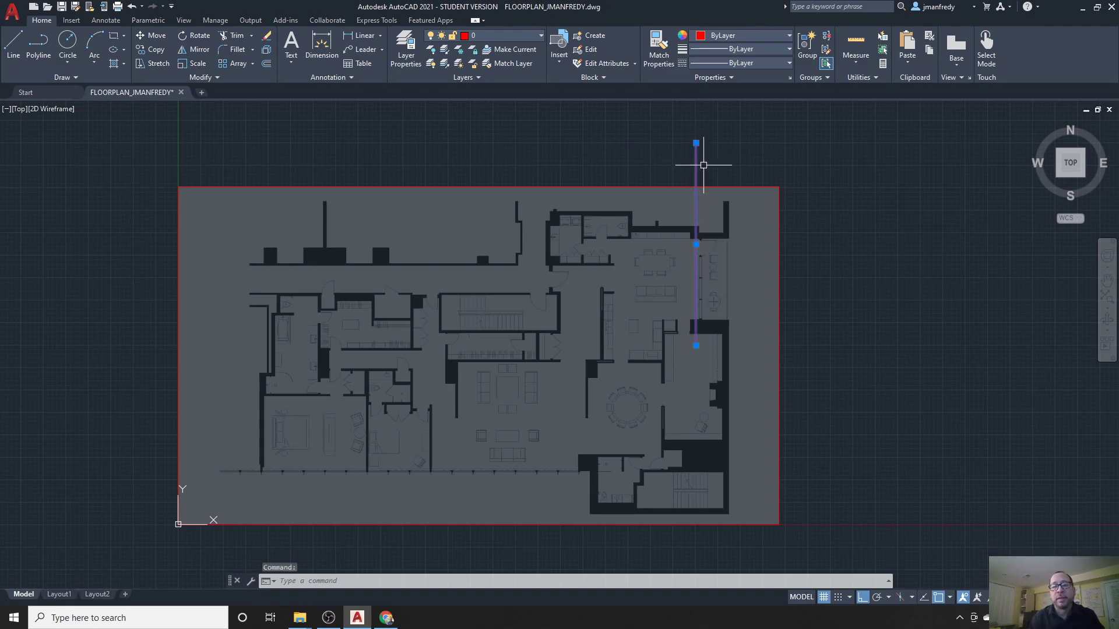
key(Escape)
key(Escape)
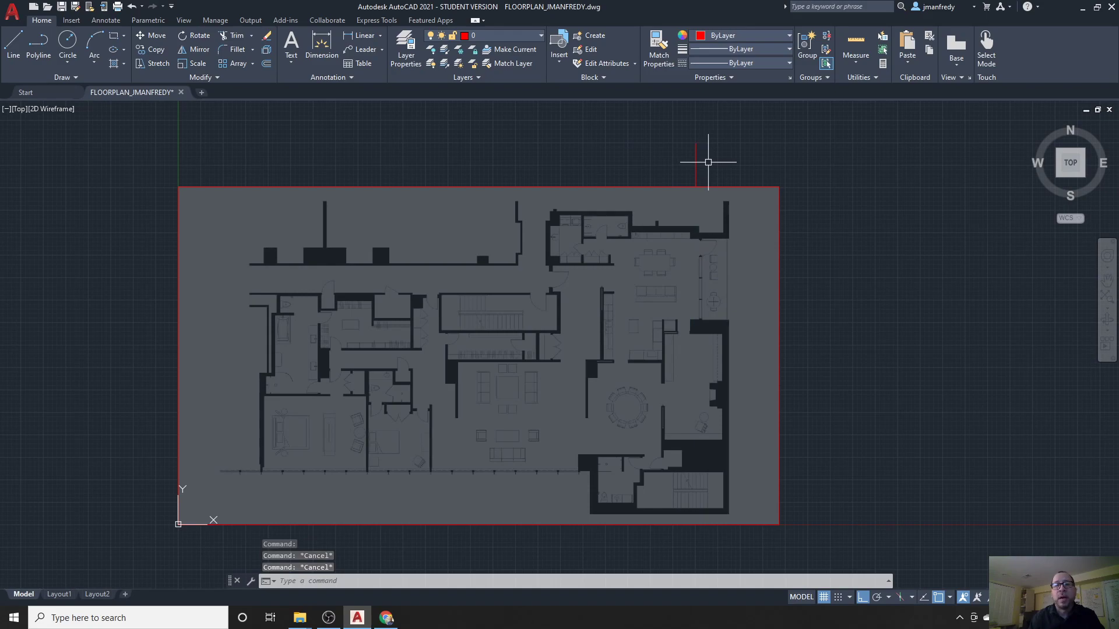
click(696, 159)
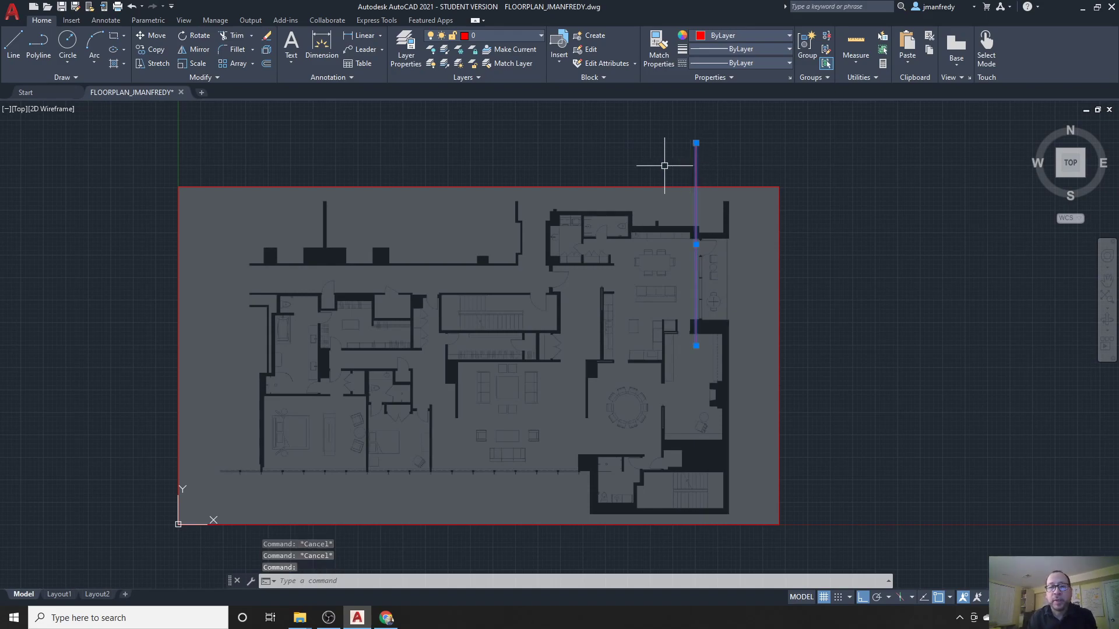
key(Delete)
key(Escape)
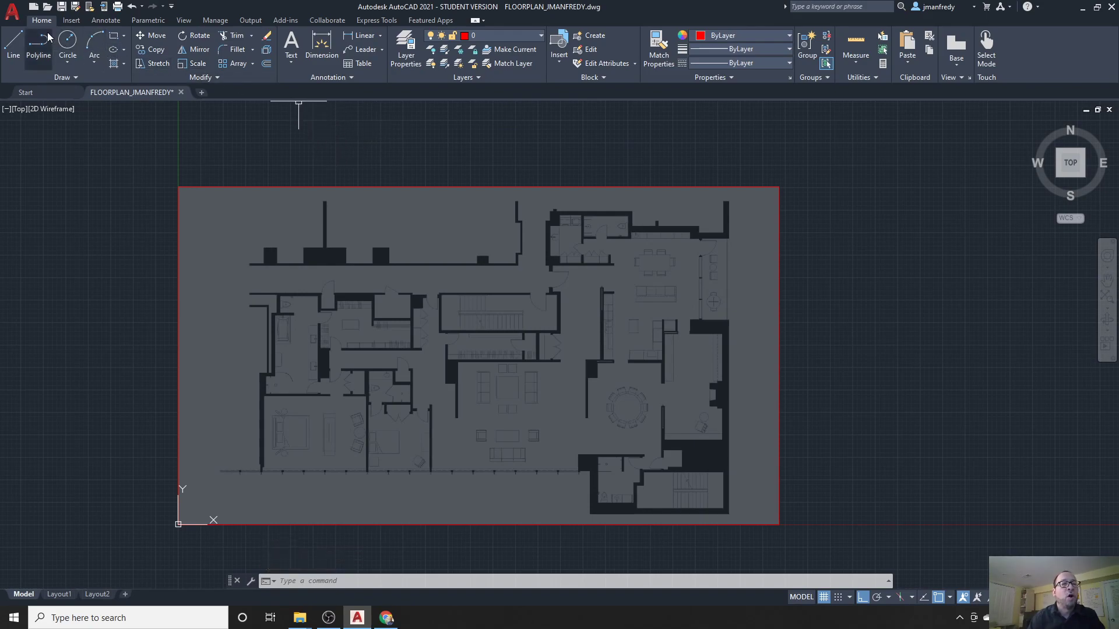
click(215, 79)
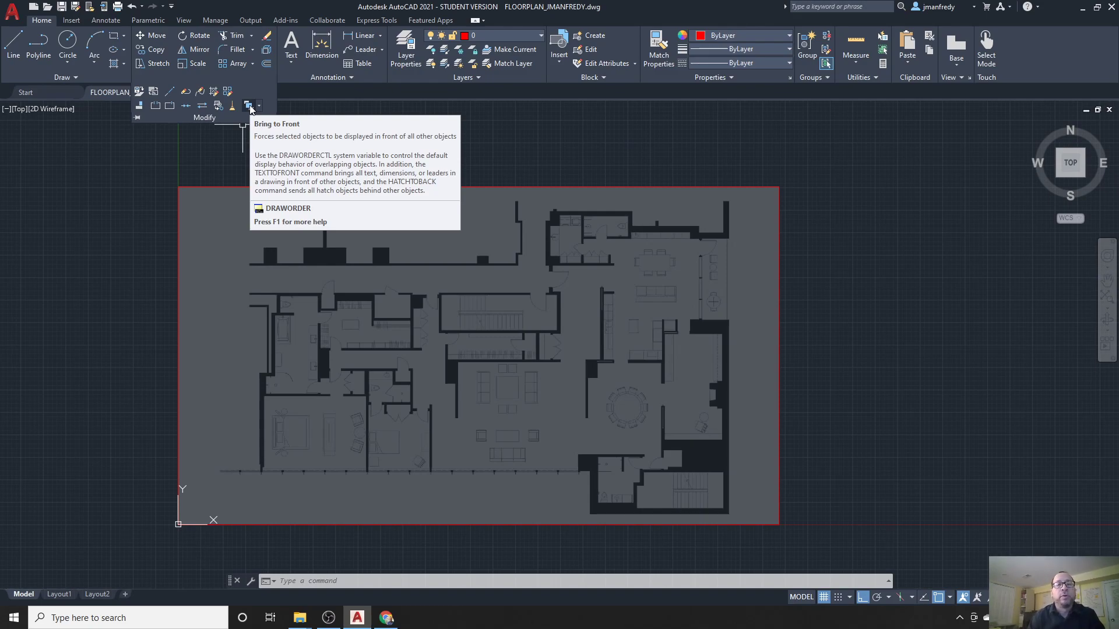
key(Escape)
key(Escape)
key(Escape)
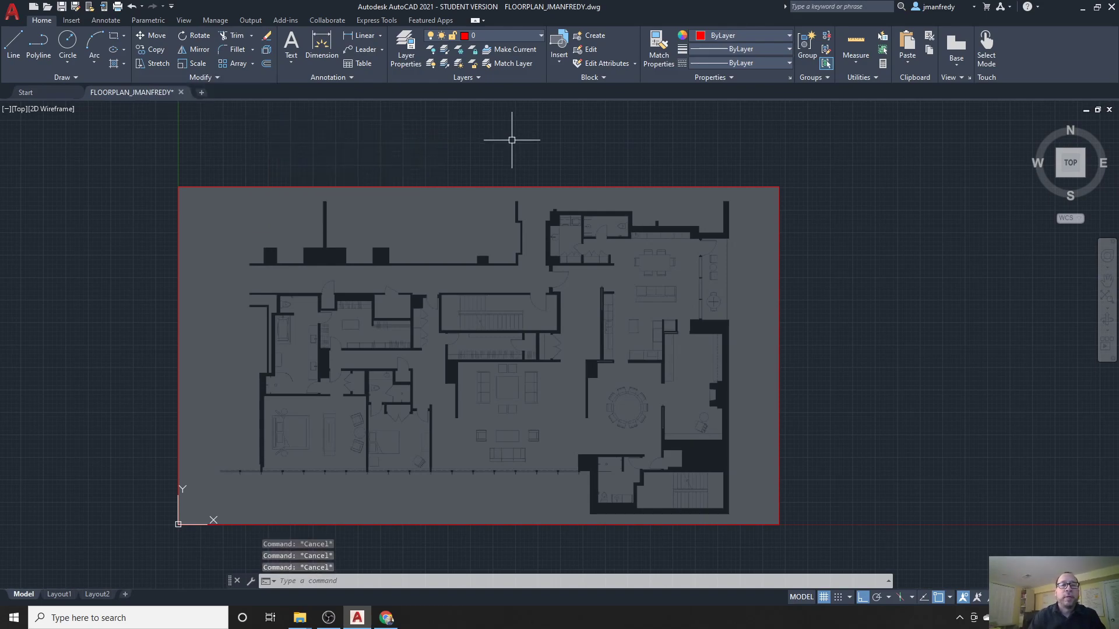
- Run DRAWORDER and pick the floor plan image as the object to reorder
text(DRAWO)
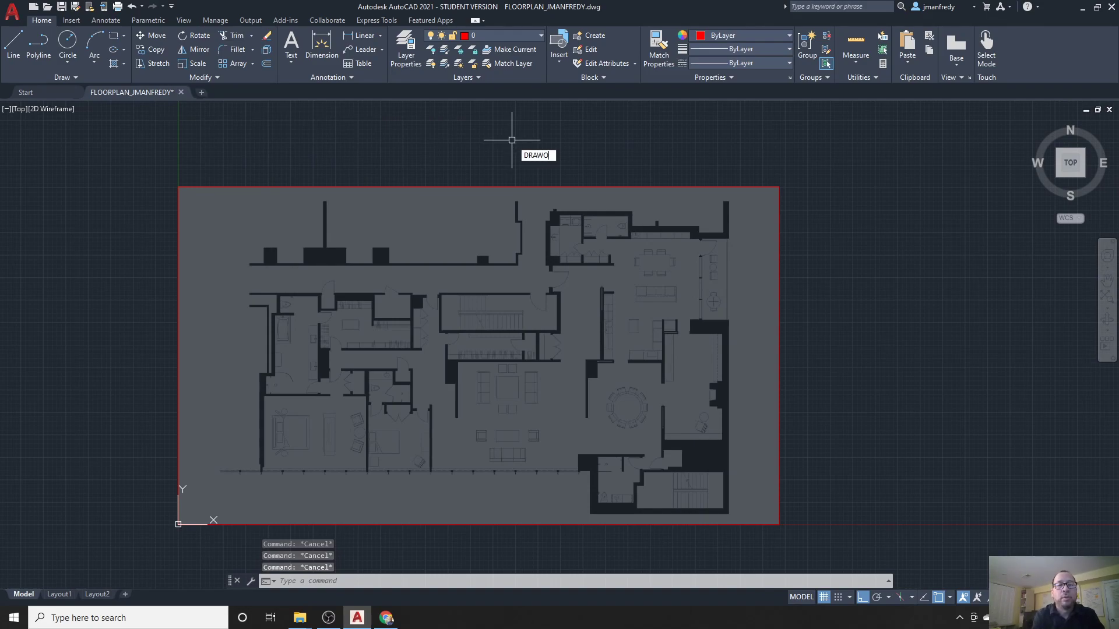
text(RDER)
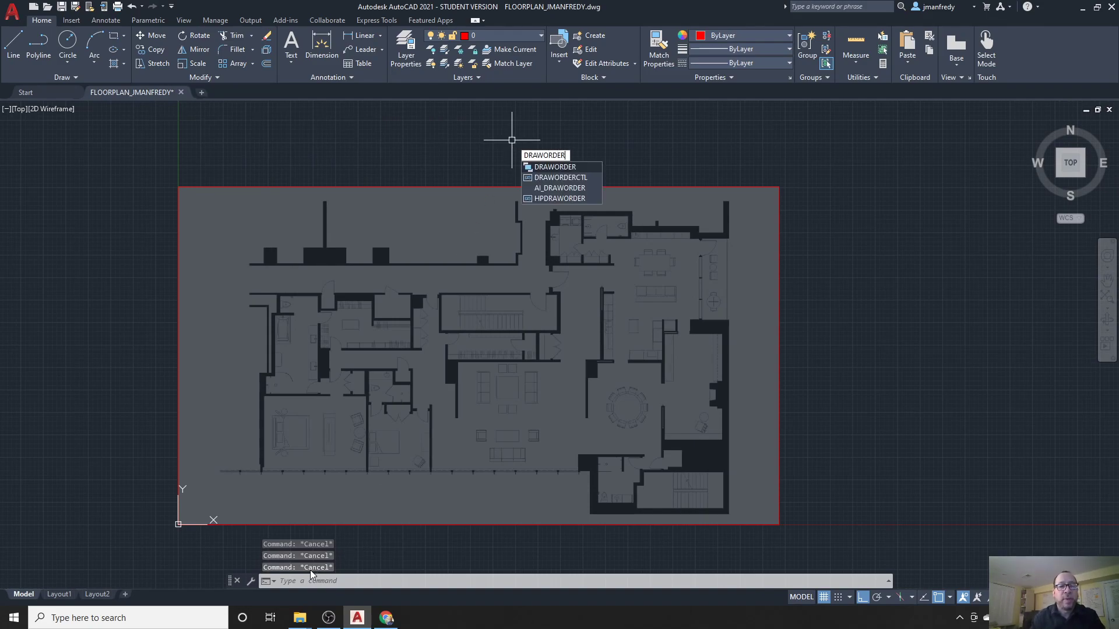
click(557, 167)
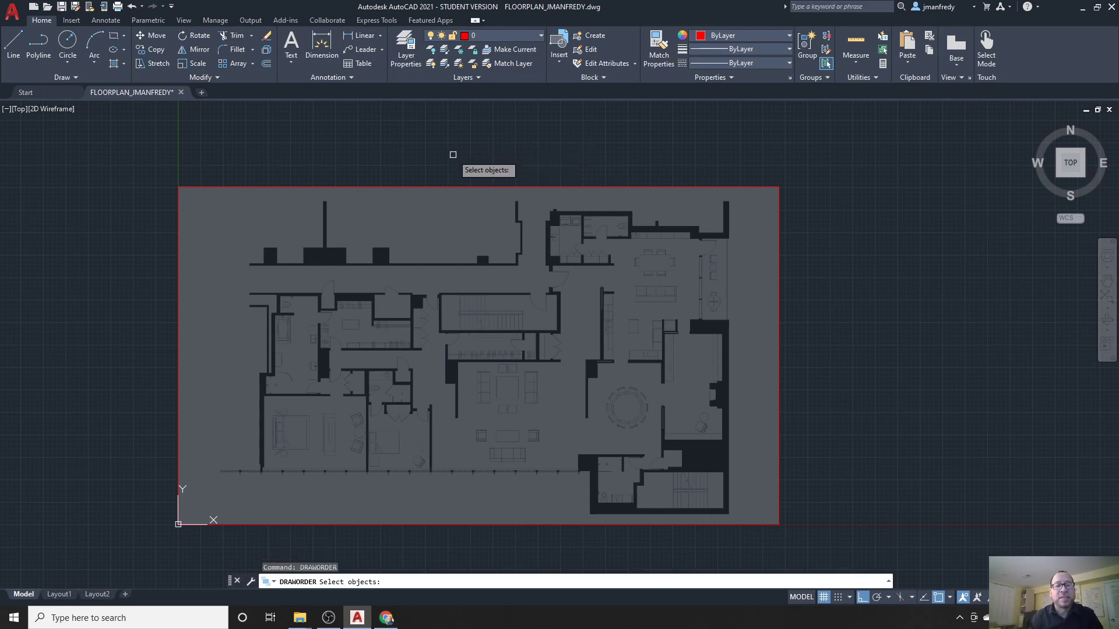
click(453, 187)
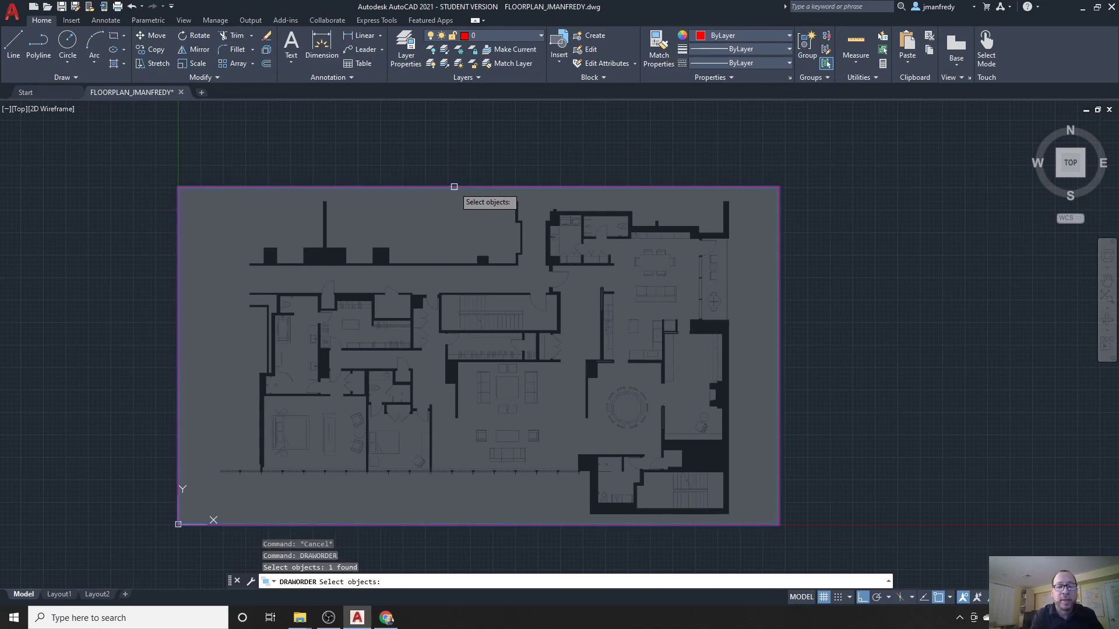
key(Return)
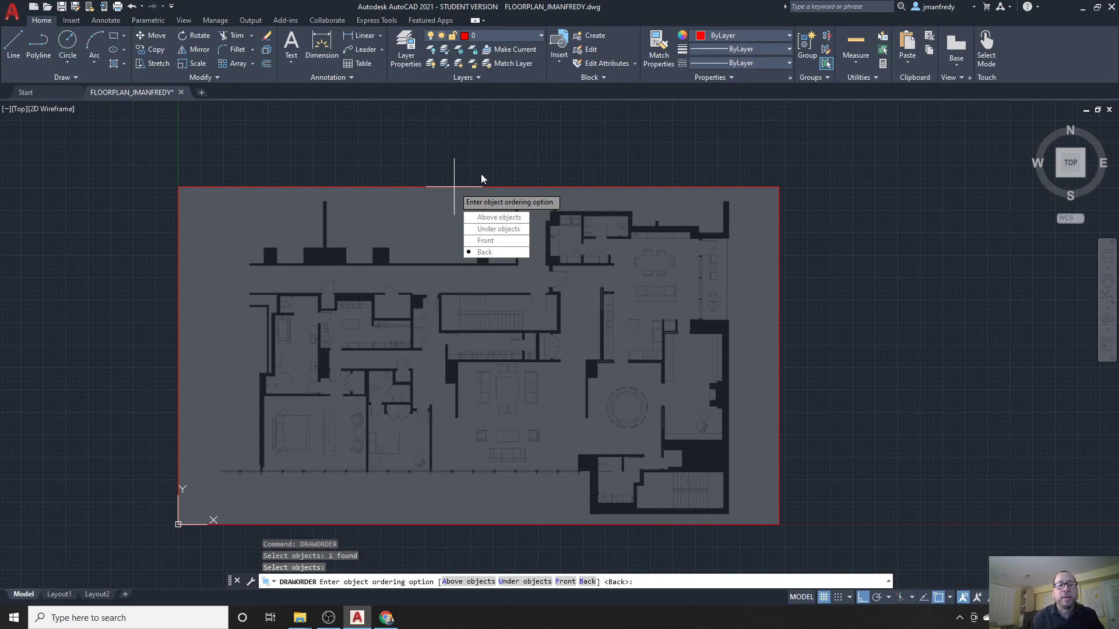
- Choose Back so the floor plan image sits behind the red lines
click(492, 253)
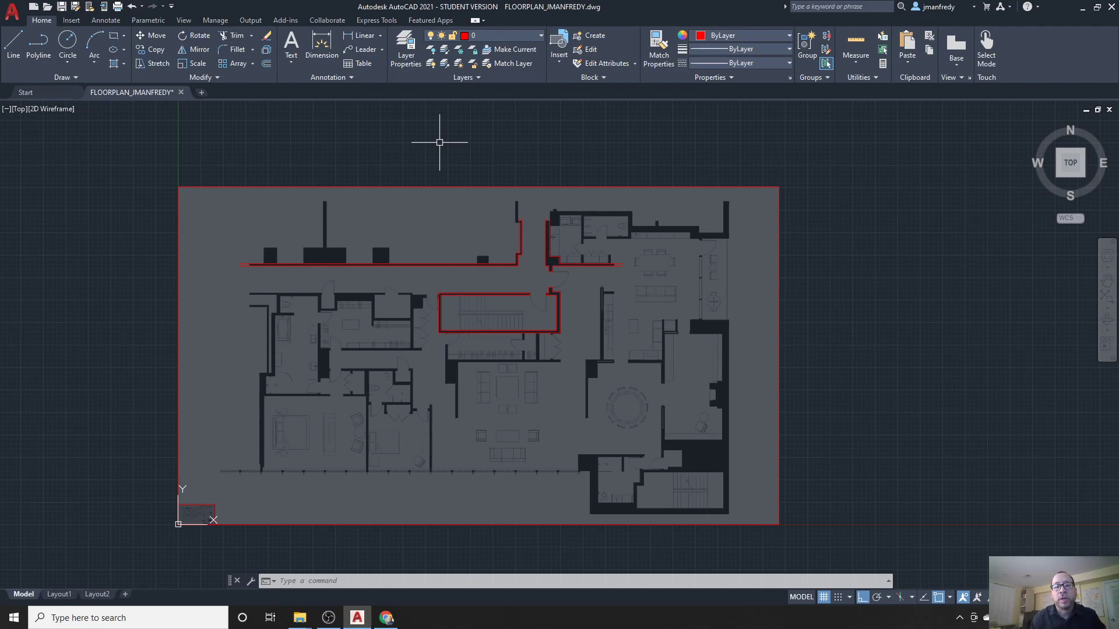
click(441, 187)
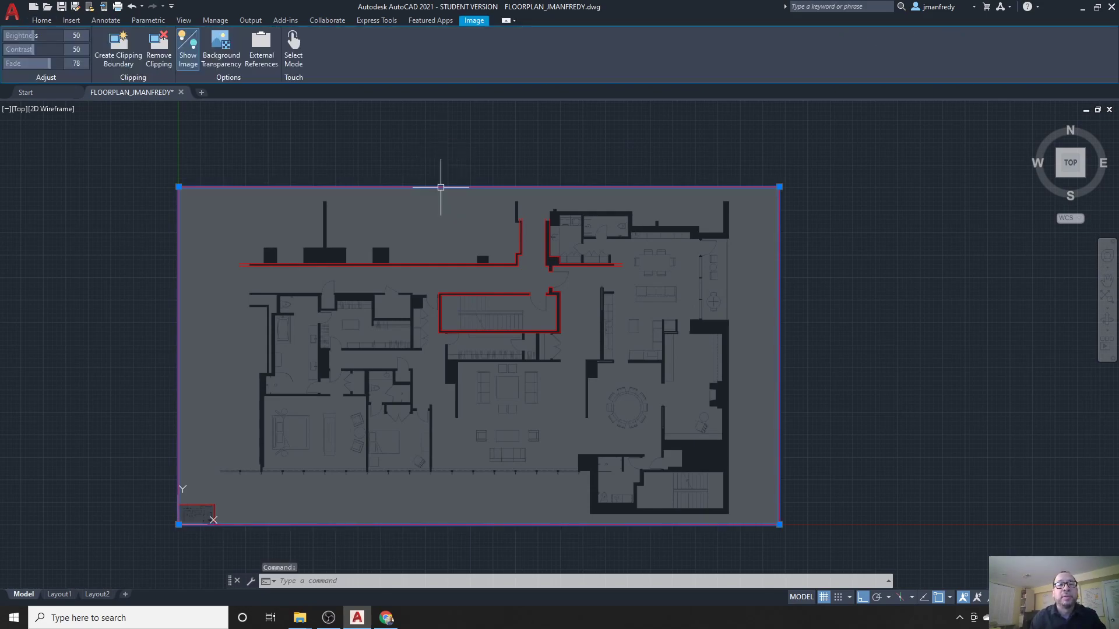
right_click(440, 187)
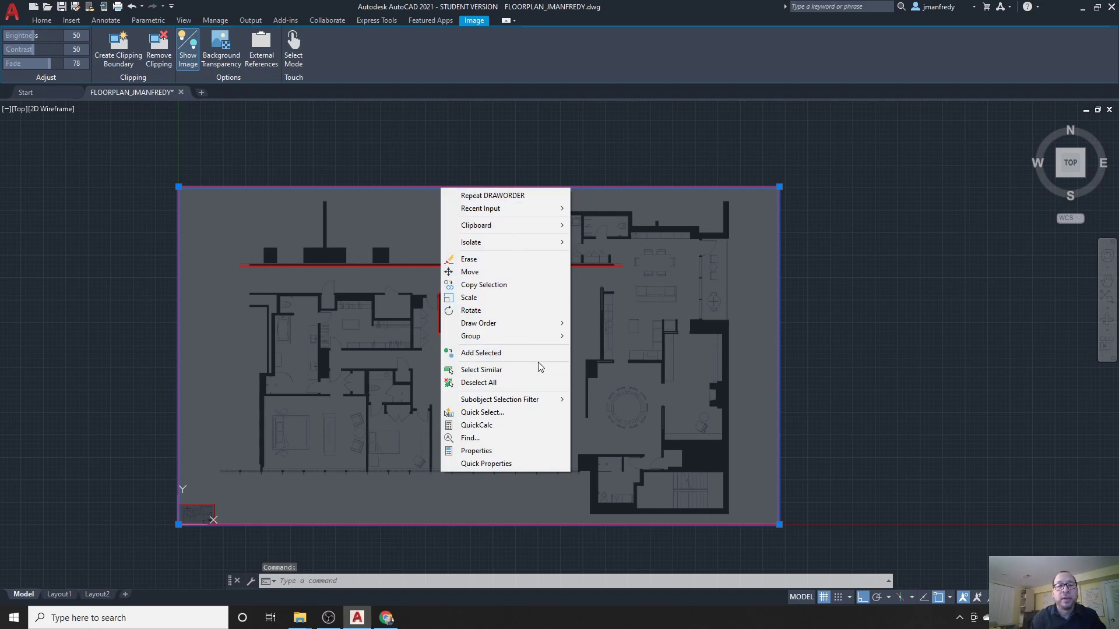
mouse_move(527, 327)
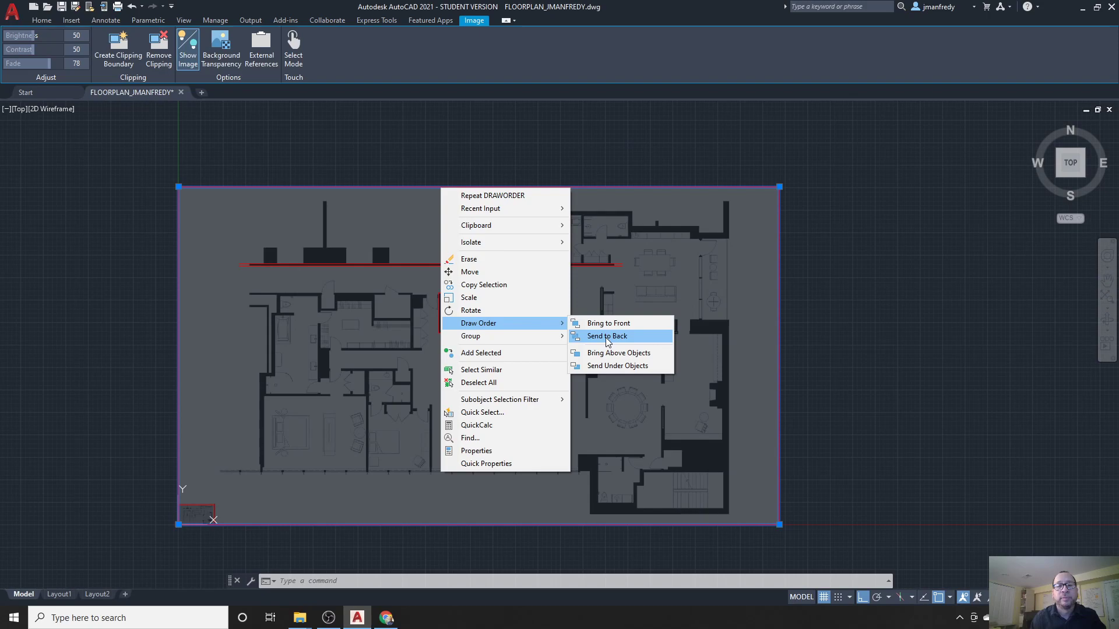
key(Escape)
key(Escape)
key(Escape)
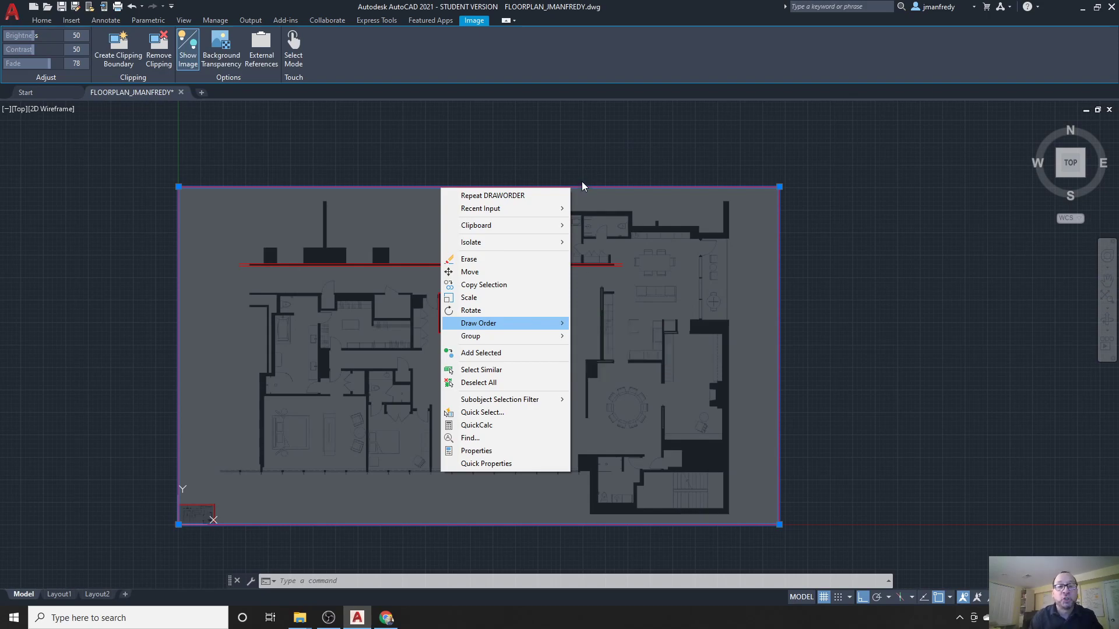
key(Escape)
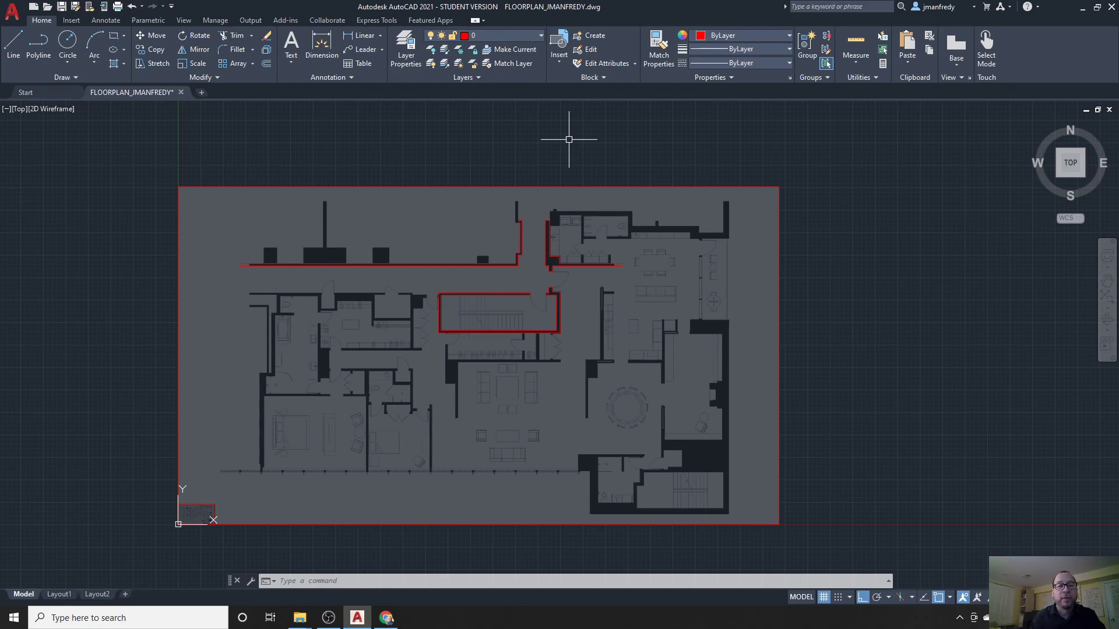
mouse_move(324, 437)
middle_down()
mouse_move(370, 425)
mouse_move(357, 428)
middle_up()
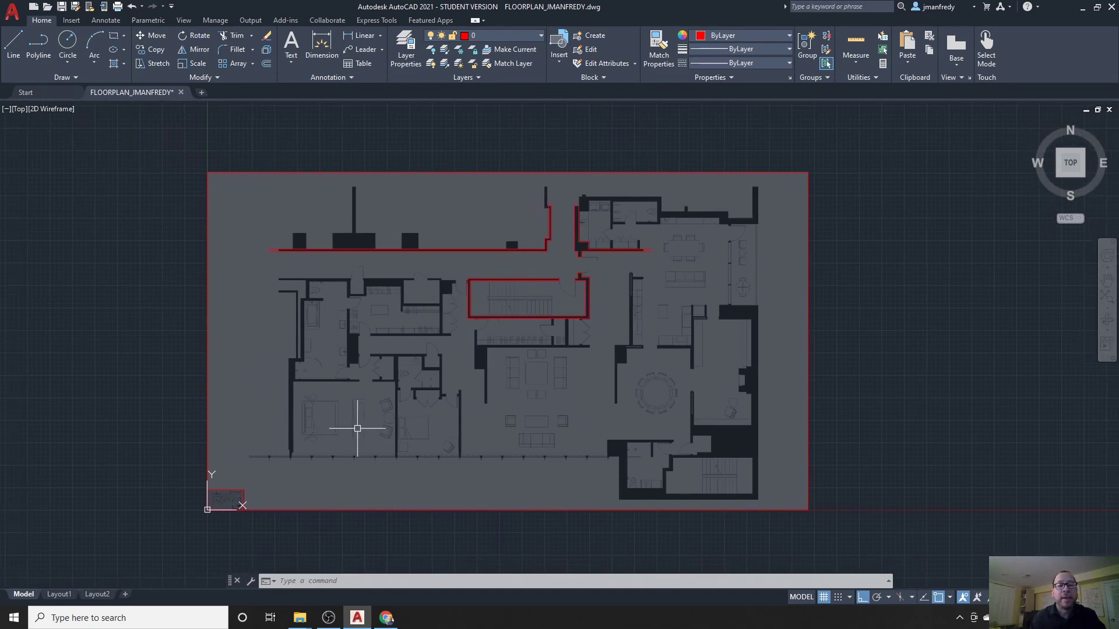